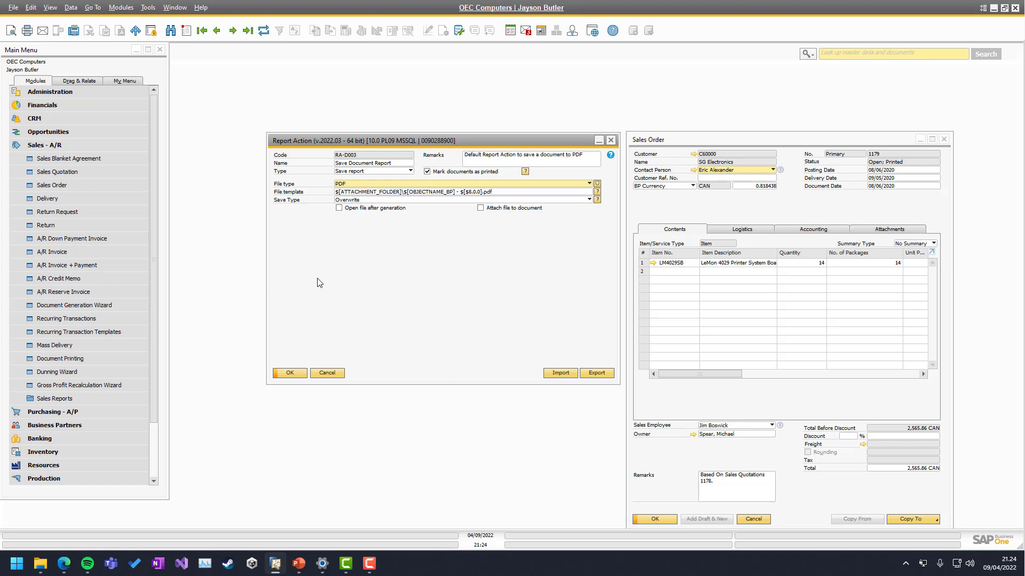
left_click(352, 187)
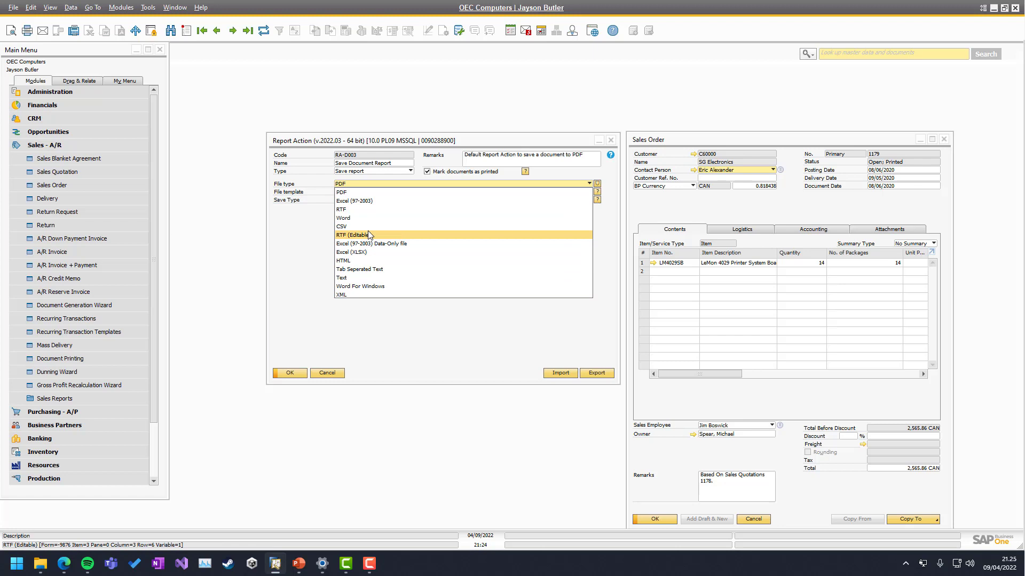
left_click(299, 213)
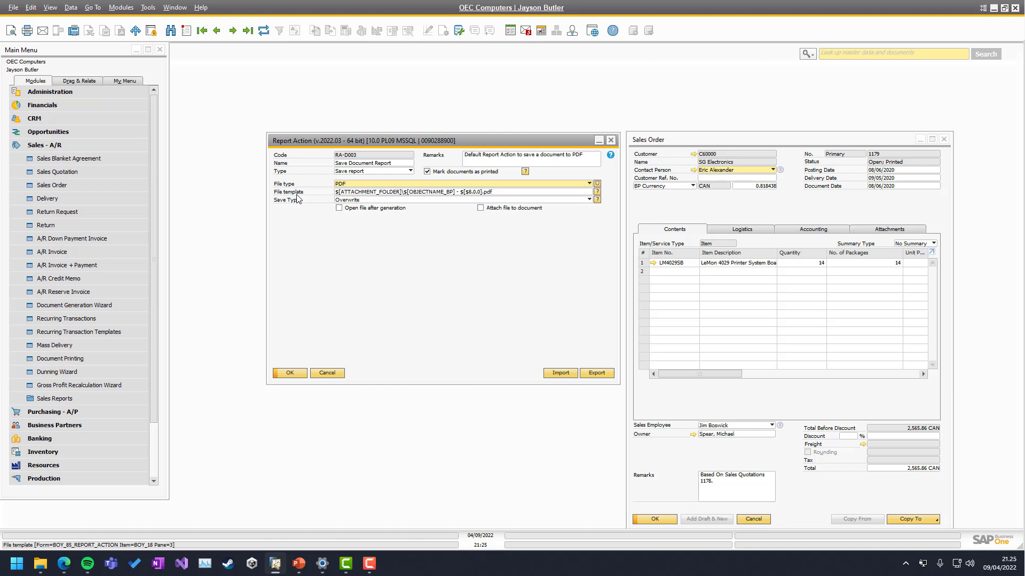
left_click(359, 193)
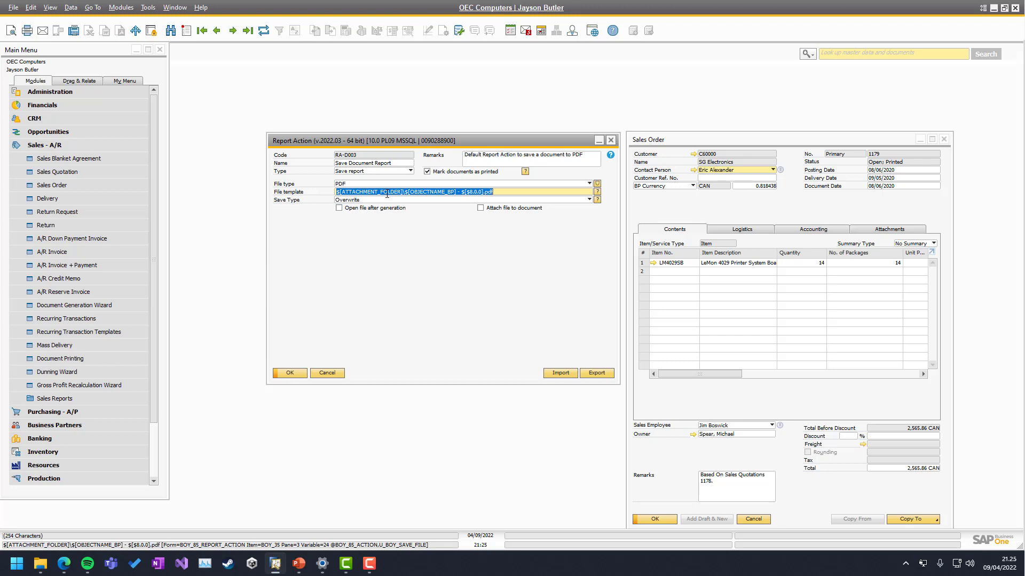
left_click(338, 191)
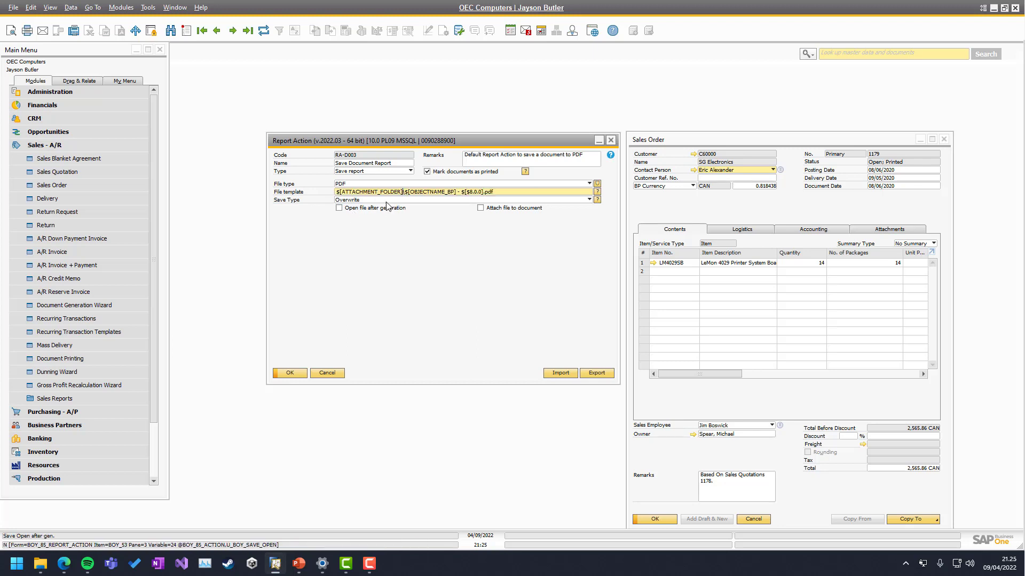
left_click(121, 8)
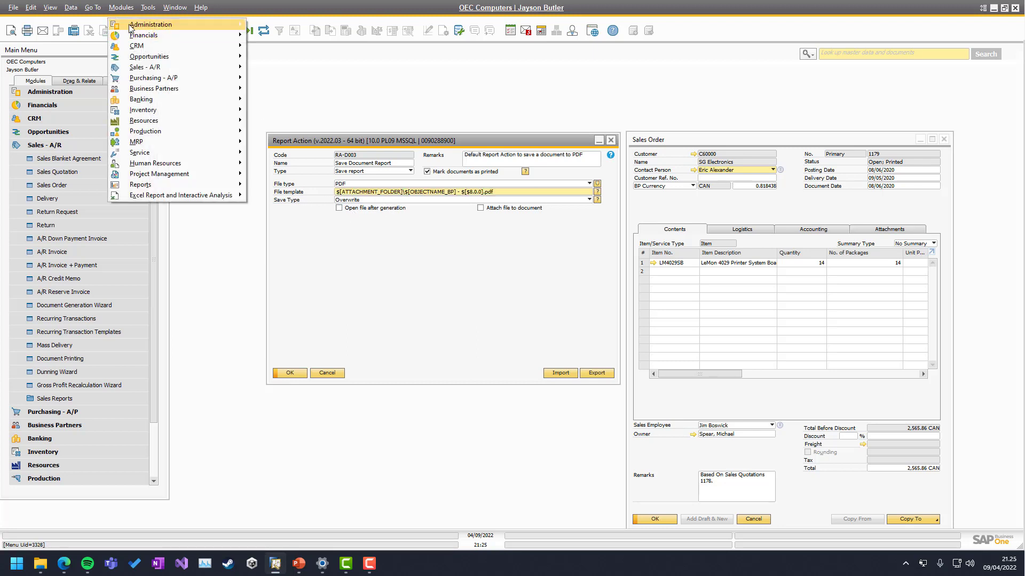
mouse_move(235, 25)
mouse_move(292, 56)
left_click(383, 69)
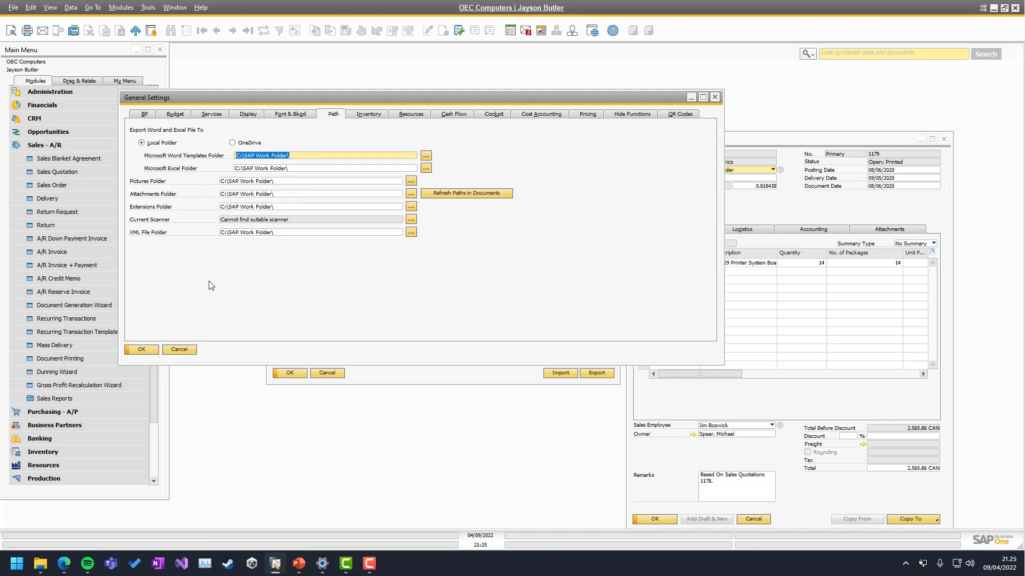
left_click(180, 349)
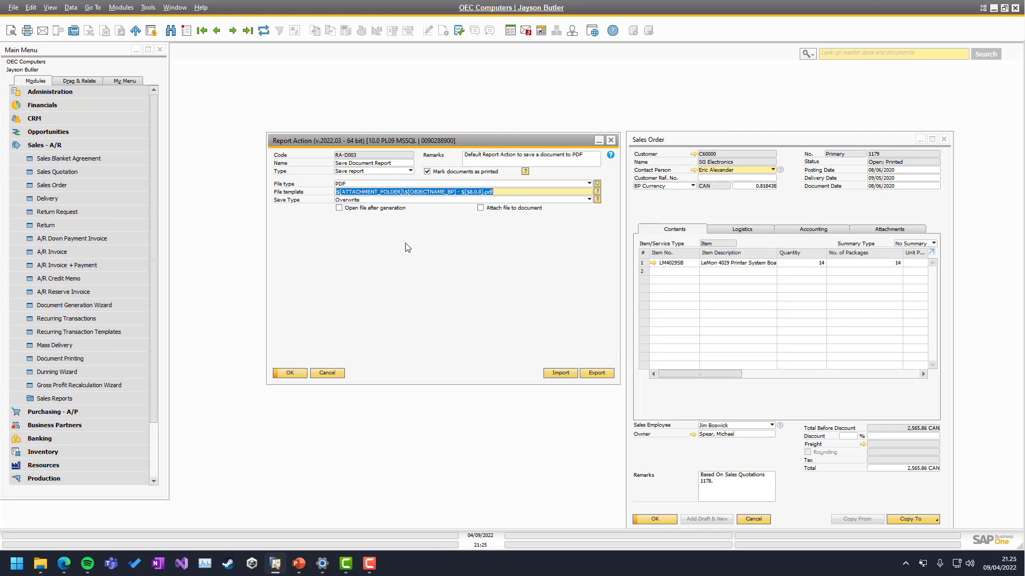
left_click(610, 155)
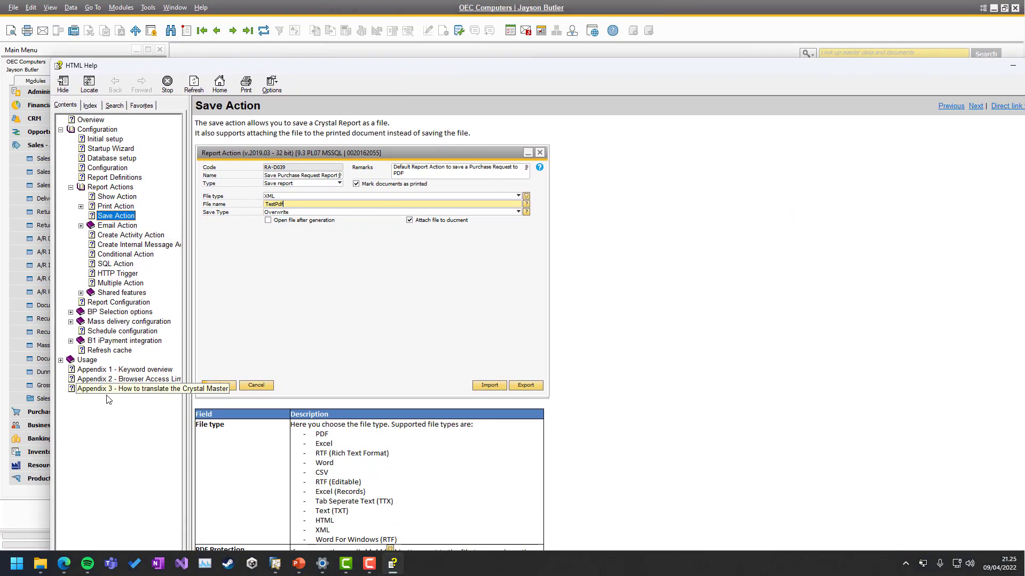
left_click(100, 371)
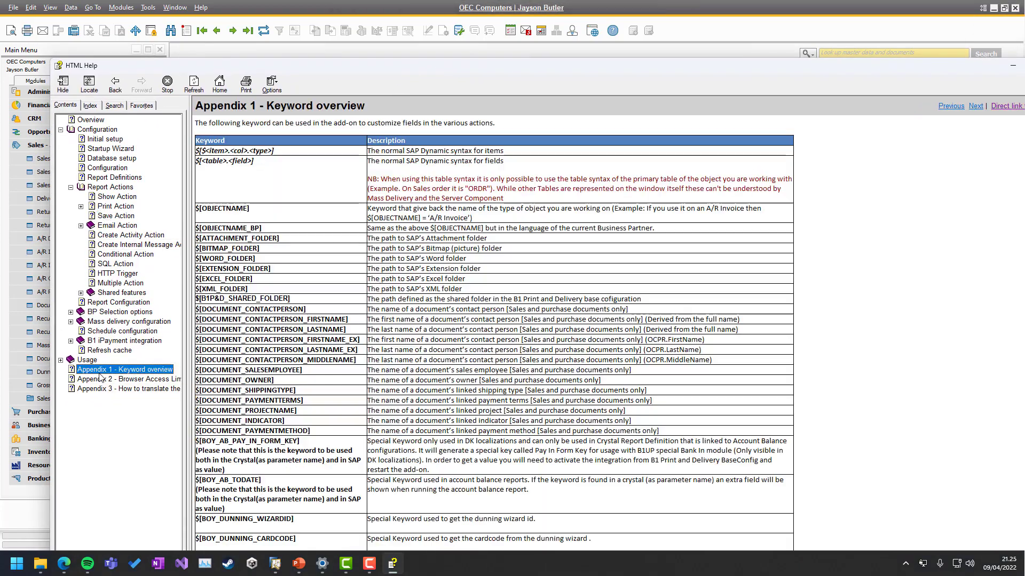
scroll(326, 257, "down", 3)
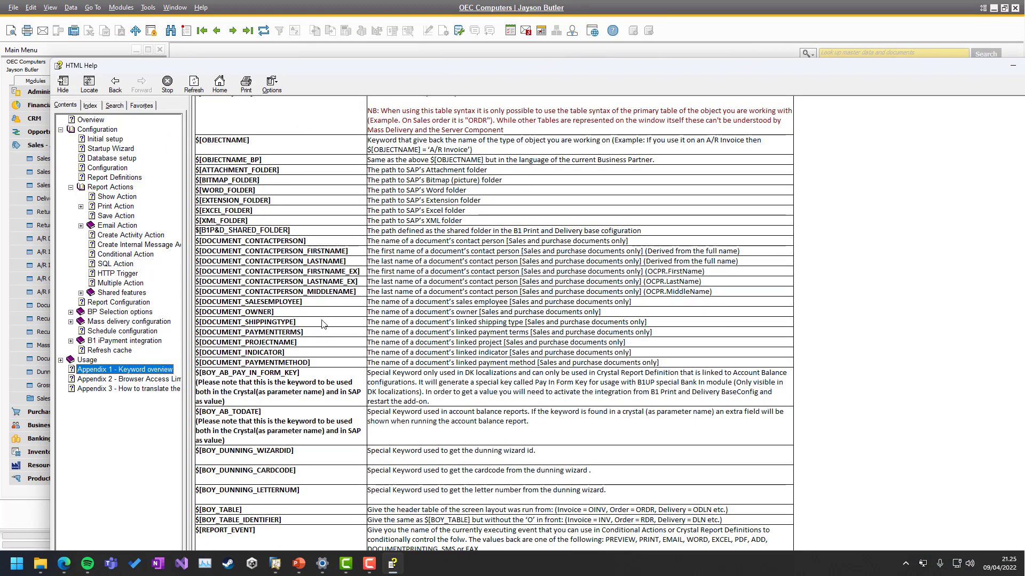
scroll(324, 319, "up", 3)
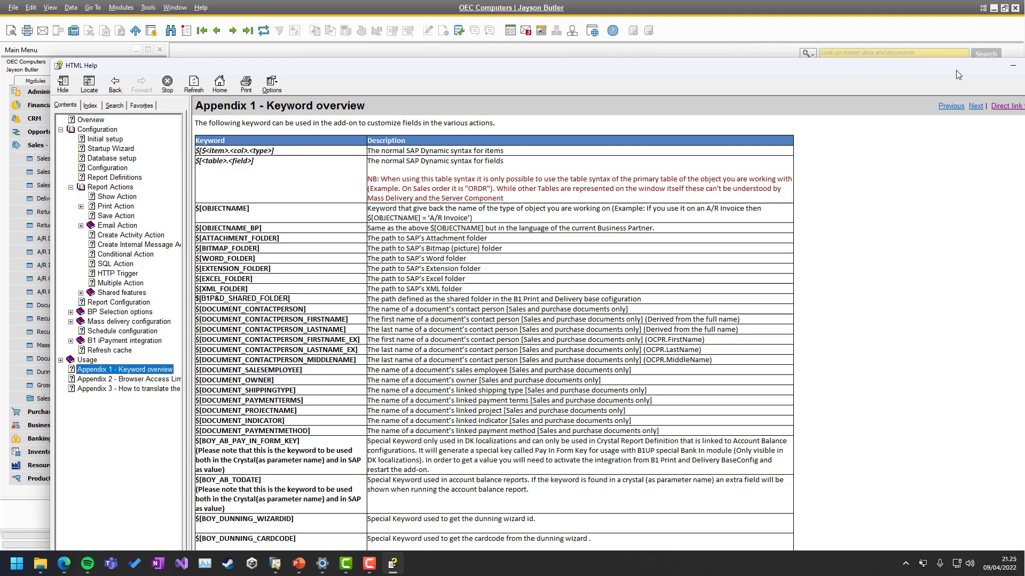
left_click_drag(956, 69, 843, 78)
left_click(915, 82)
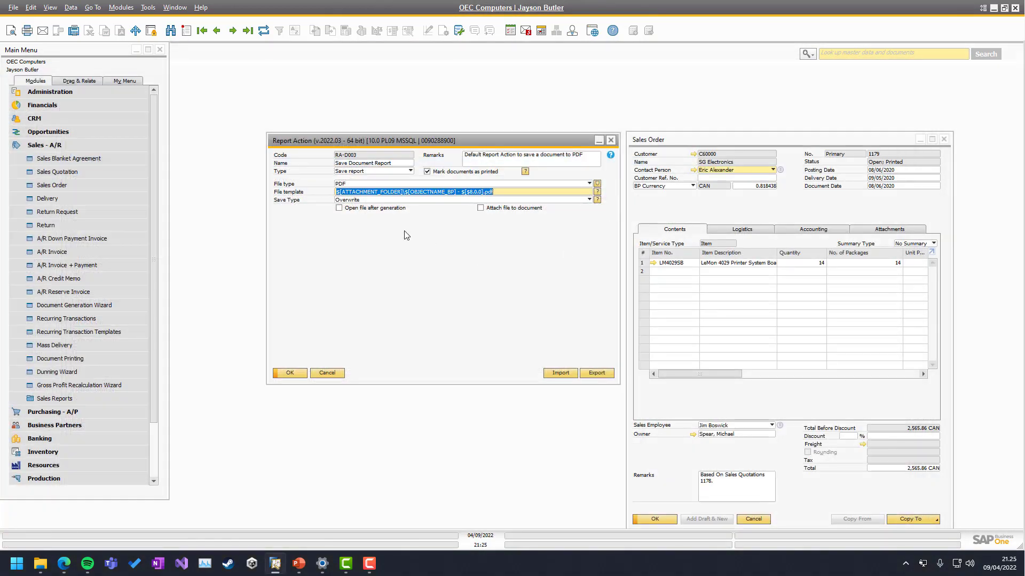
left_click(382, 193)
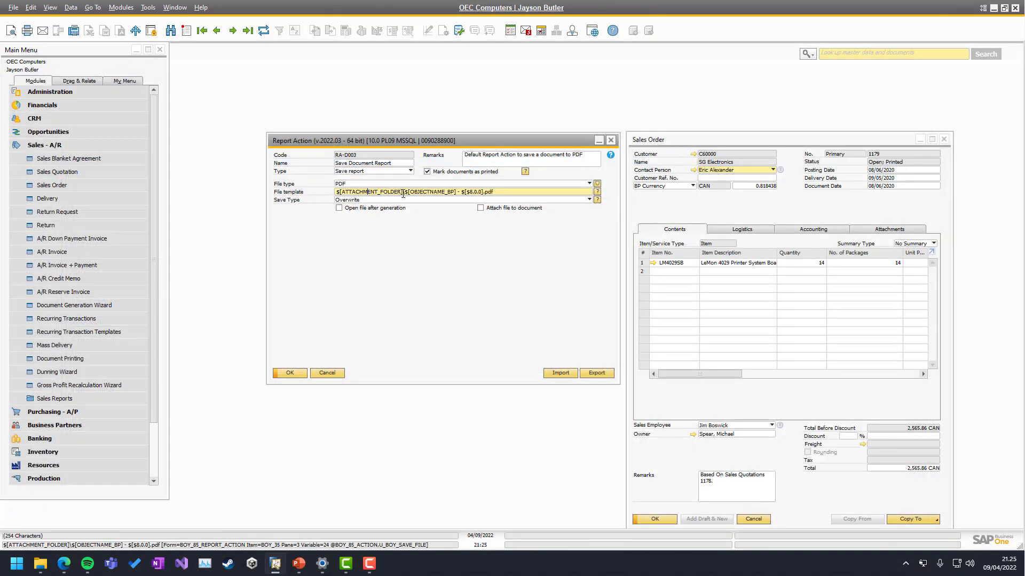
left_click_drag(404, 193, 307, 197)
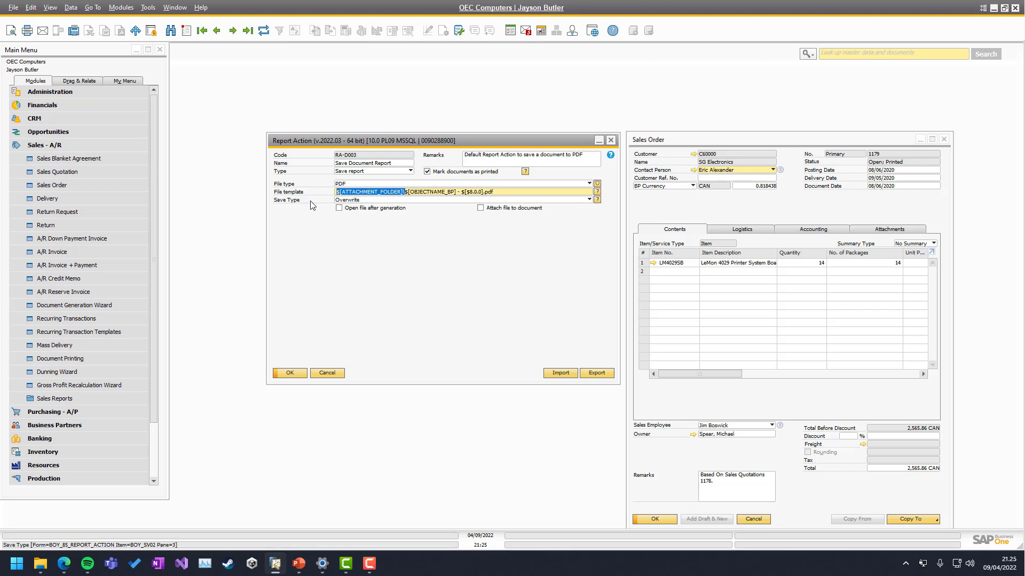
left_click(404, 192)
left_click_drag(406, 191, 457, 194)
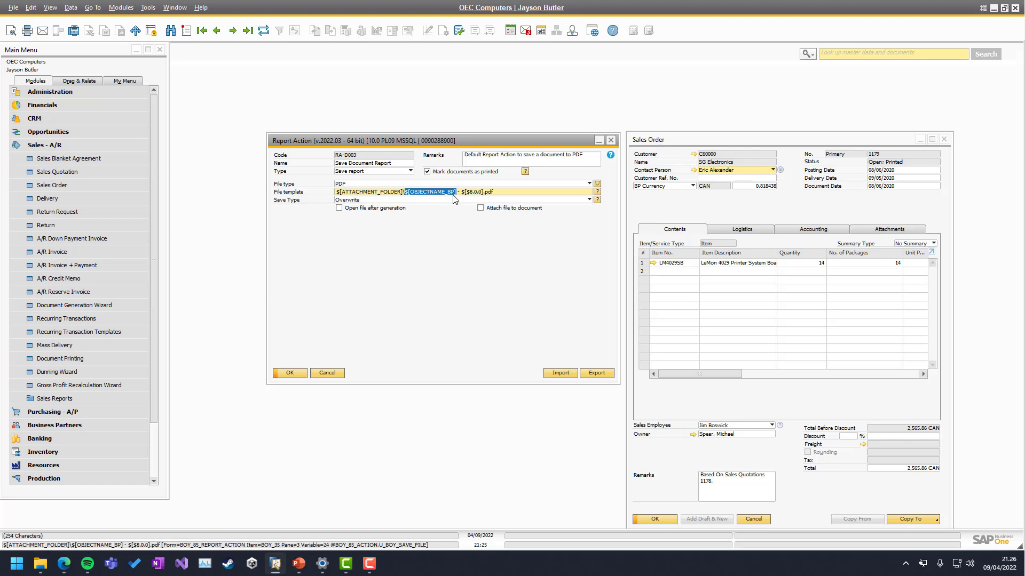
left_click(765, 230)
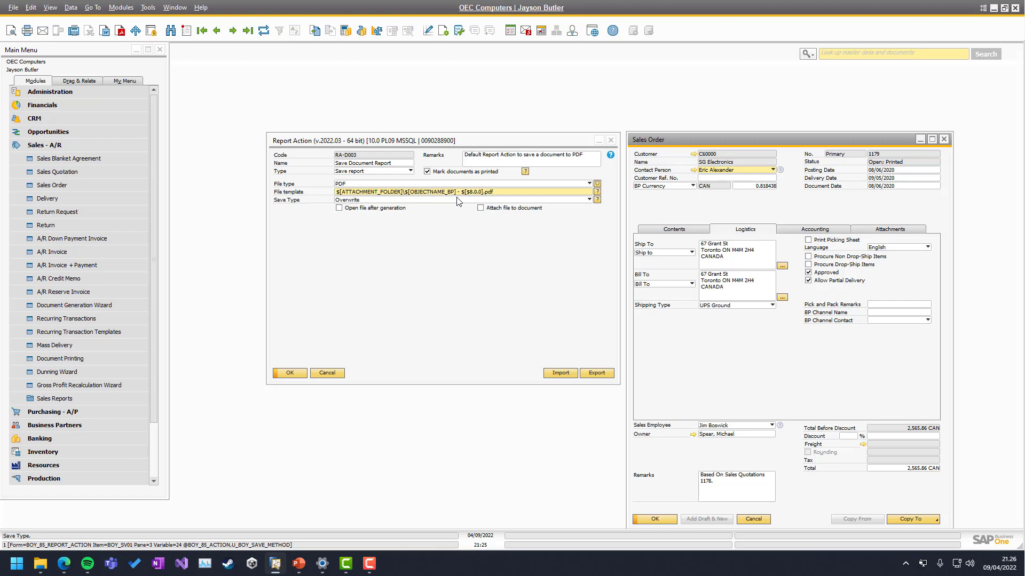
left_click_drag(462, 192, 483, 192)
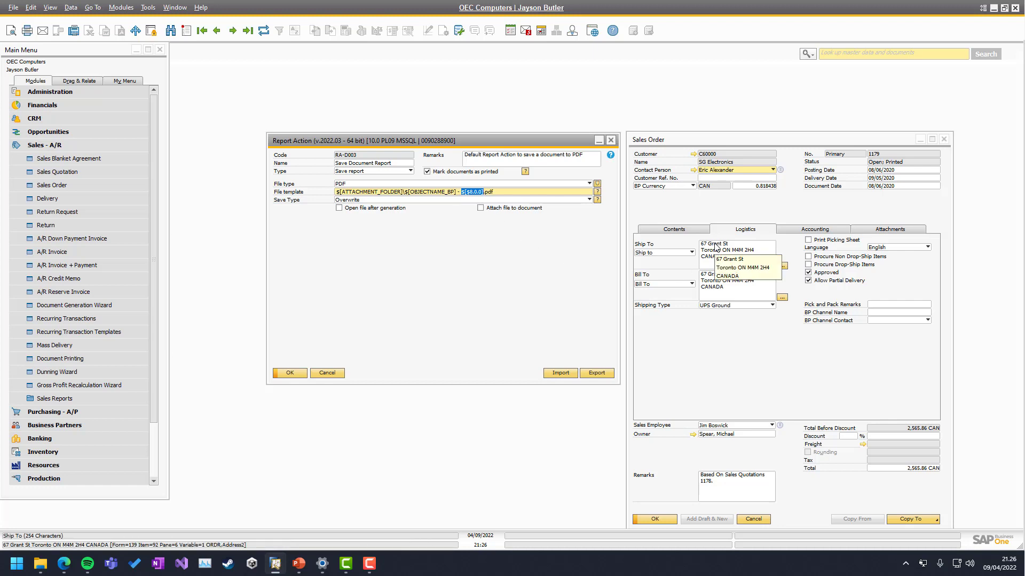
left_click(674, 229)
left_click(466, 260)
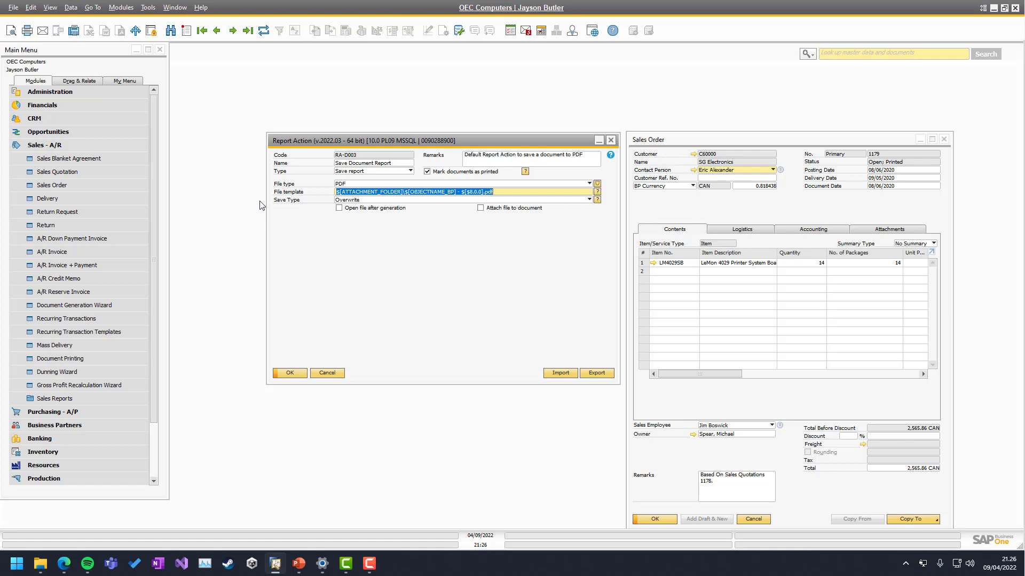
Keep Overwrite as the save type and export Sales Order 1179 to PDF twice, checking the work folder.
left_click(349, 200)
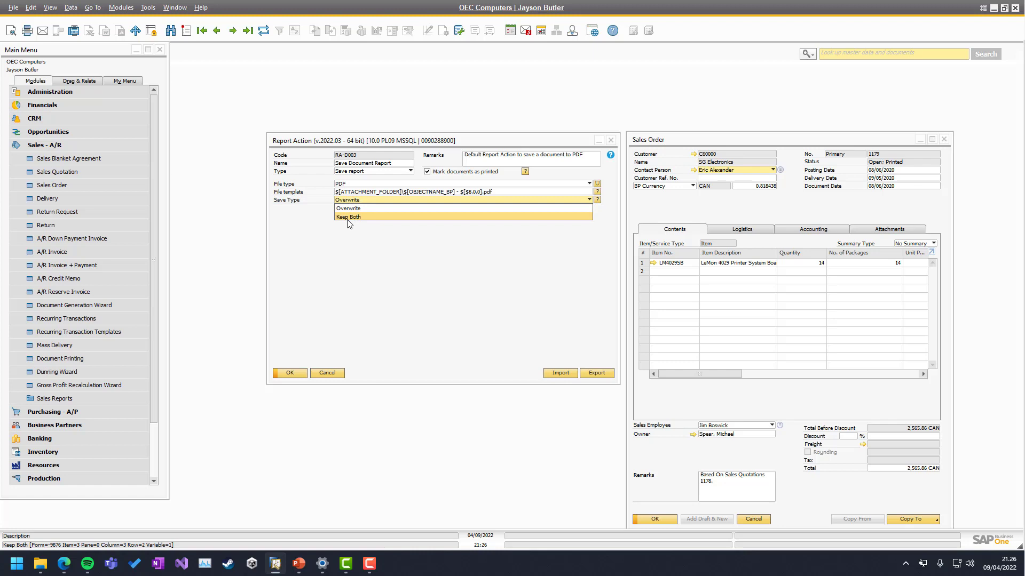
left_click(338, 246)
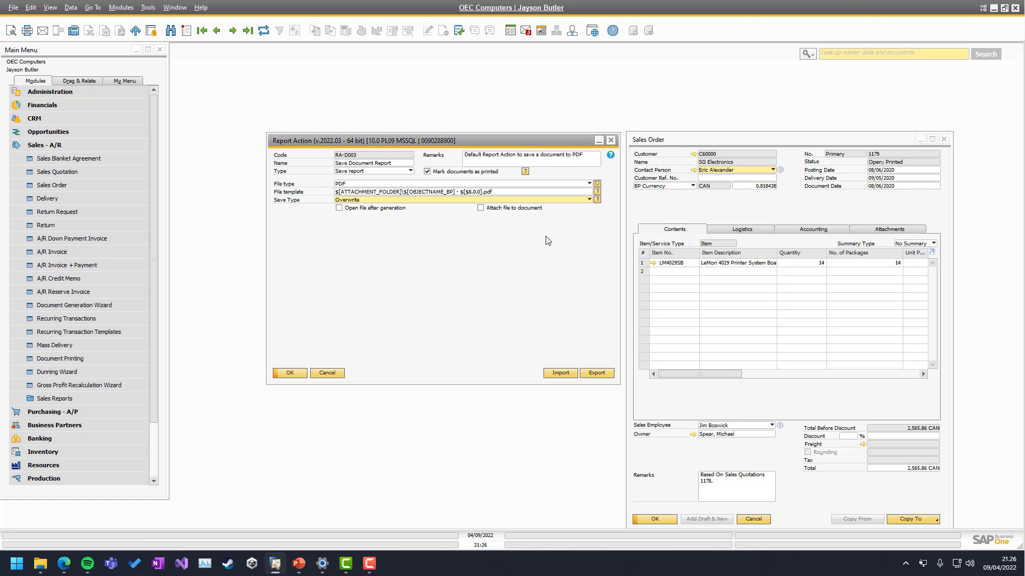
left_click(681, 219)
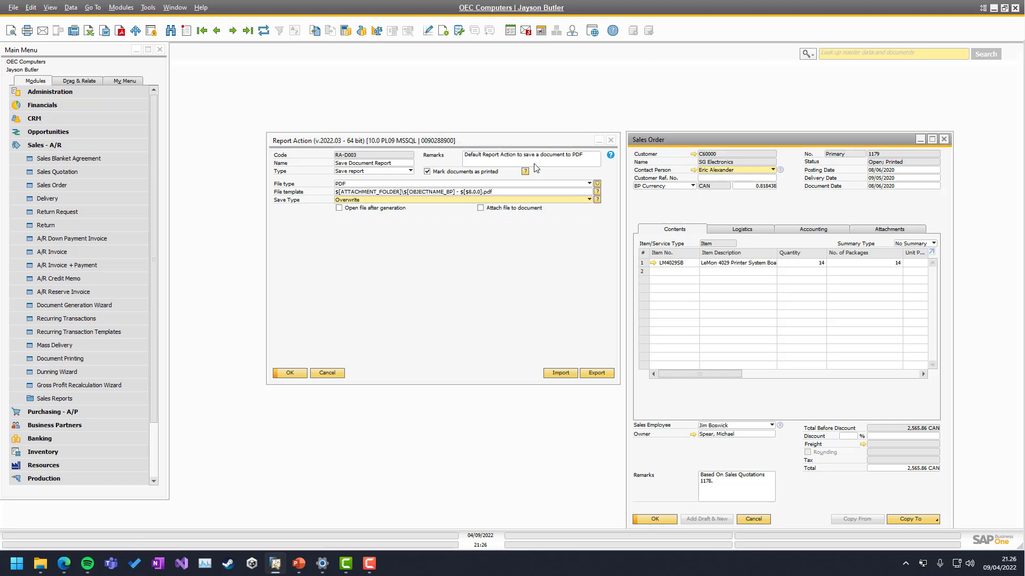
left_click(120, 34)
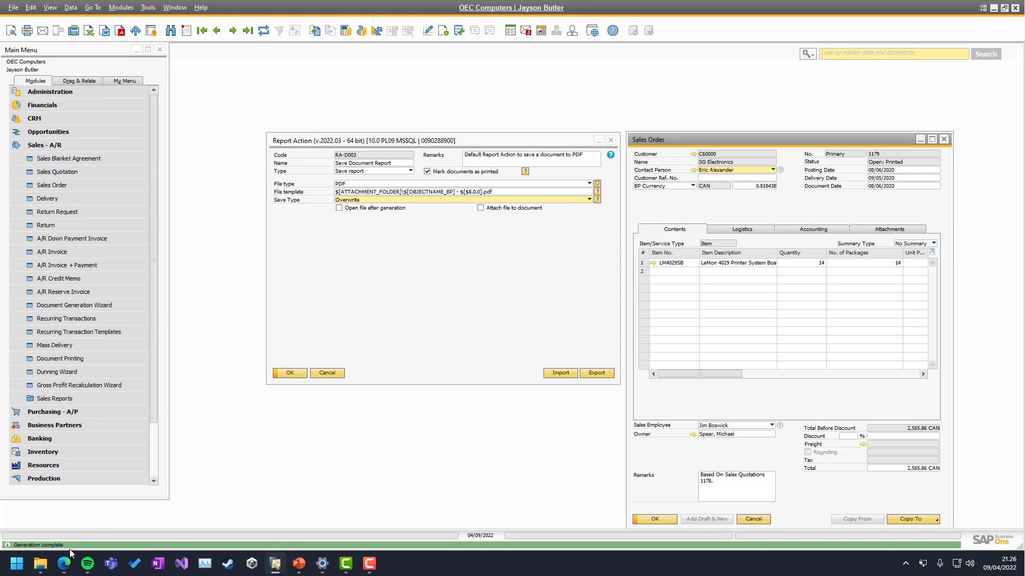
left_click(42, 569)
left_click(623, 366)
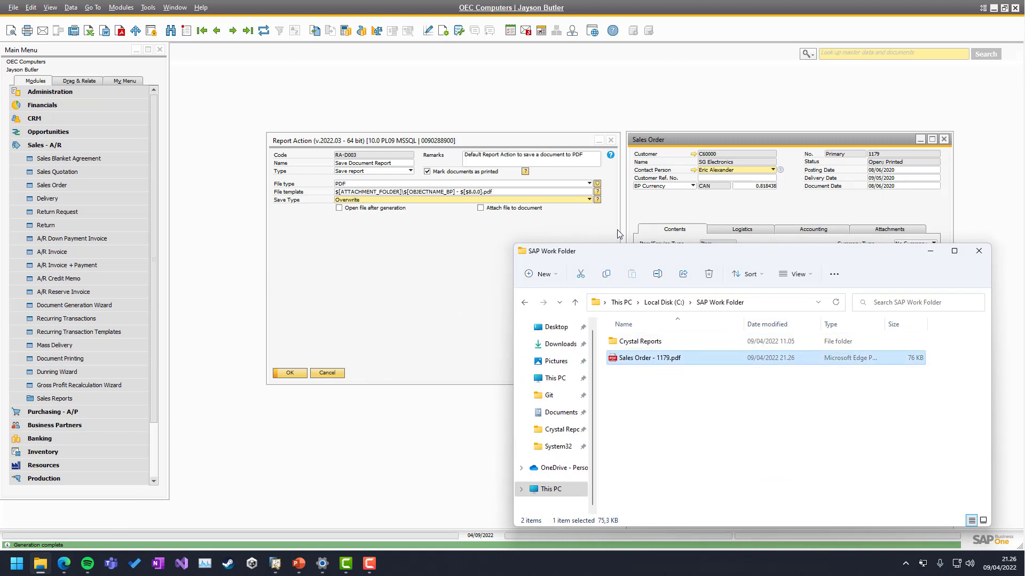
left_click(690, 199)
left_click(121, 31)
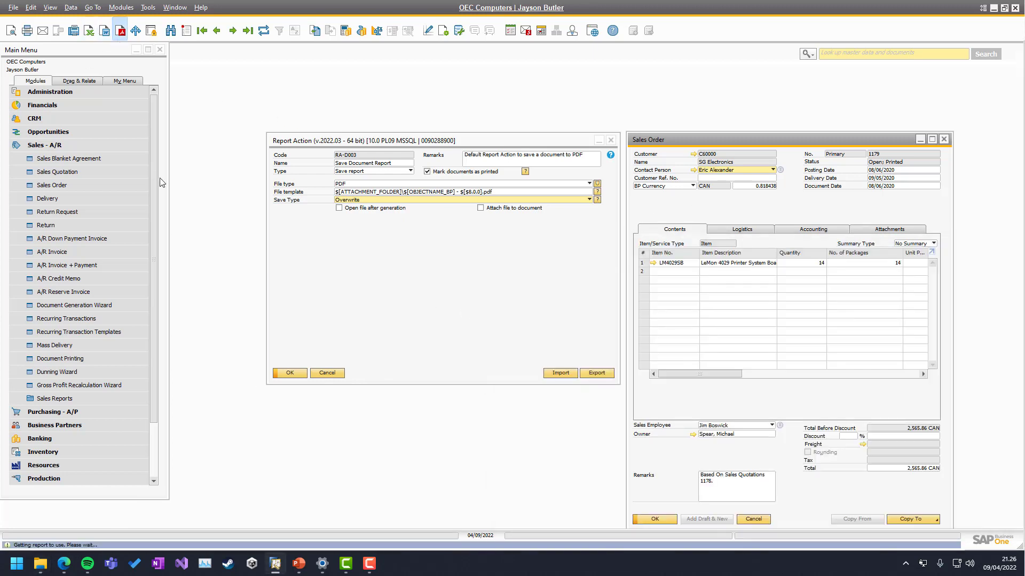
left_click(41, 564)
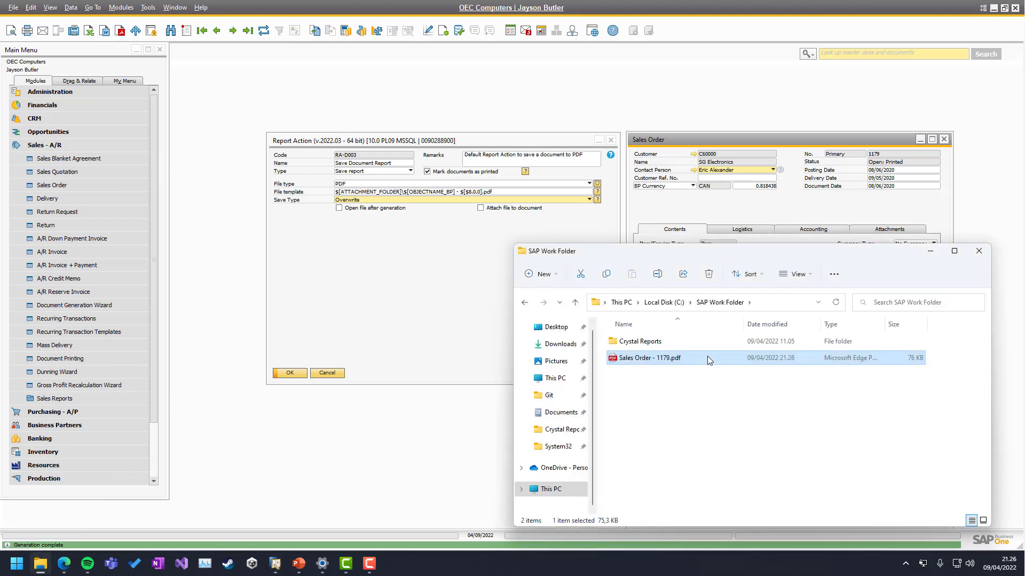
Change the report action's save type to Keep Both and save the settings.
left_click(378, 322)
left_click(365, 201)
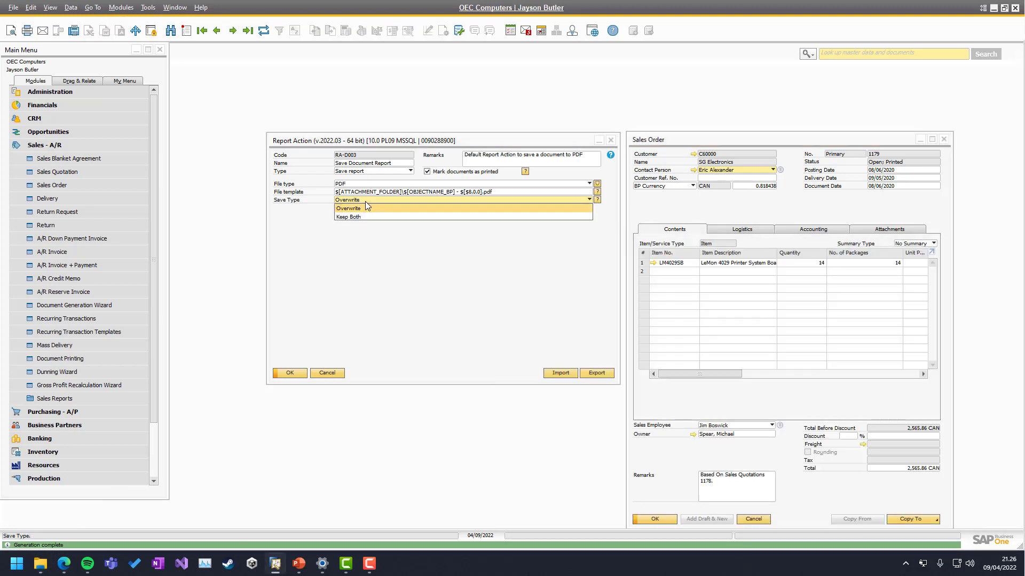
left_click(369, 211)
left_click(292, 374)
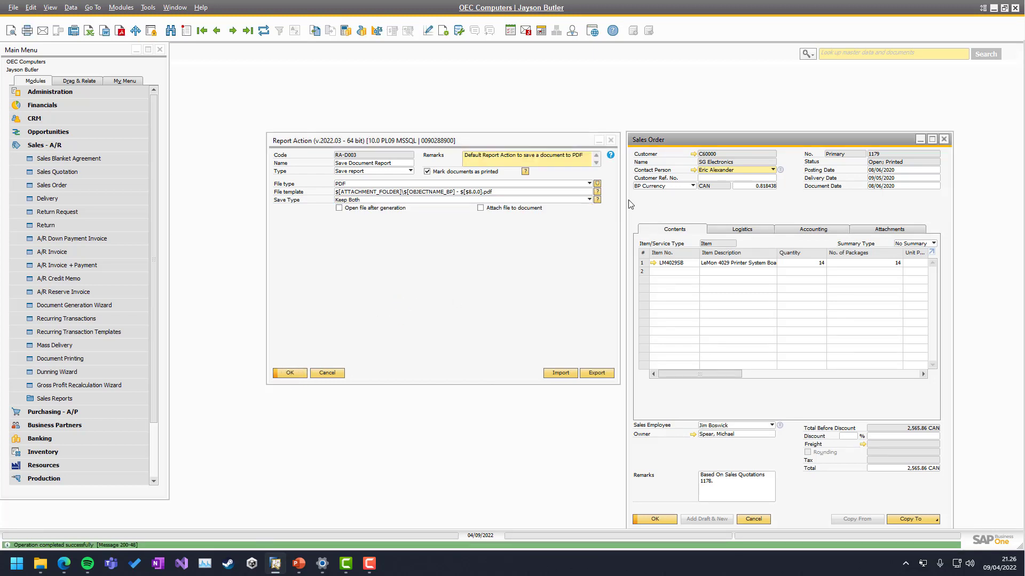
Export Sales Order 1179 twice more, producing Sales Order - 1179 (1).pdf and (2).pdf.
left_click(123, 32)
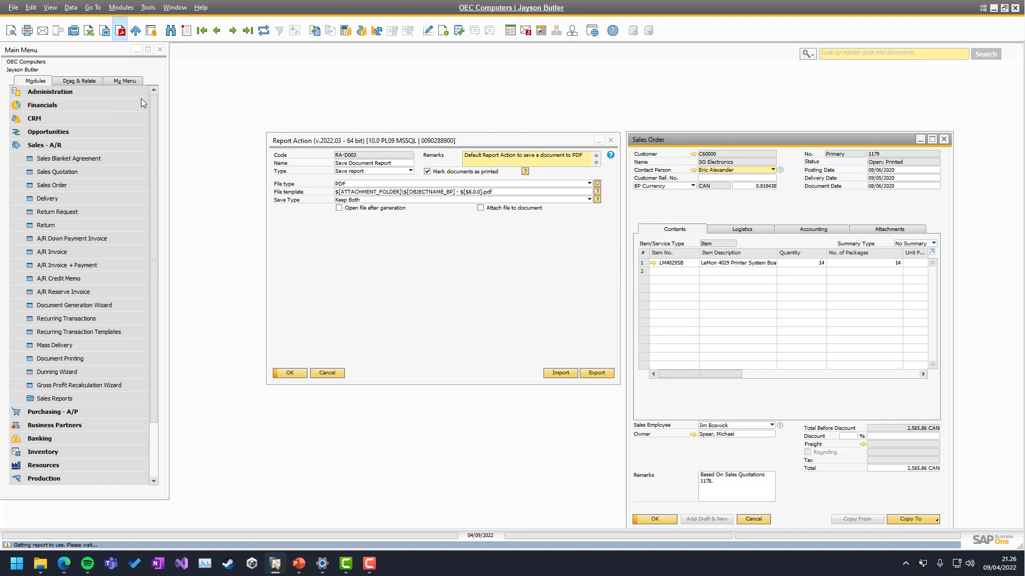
left_click(42, 565)
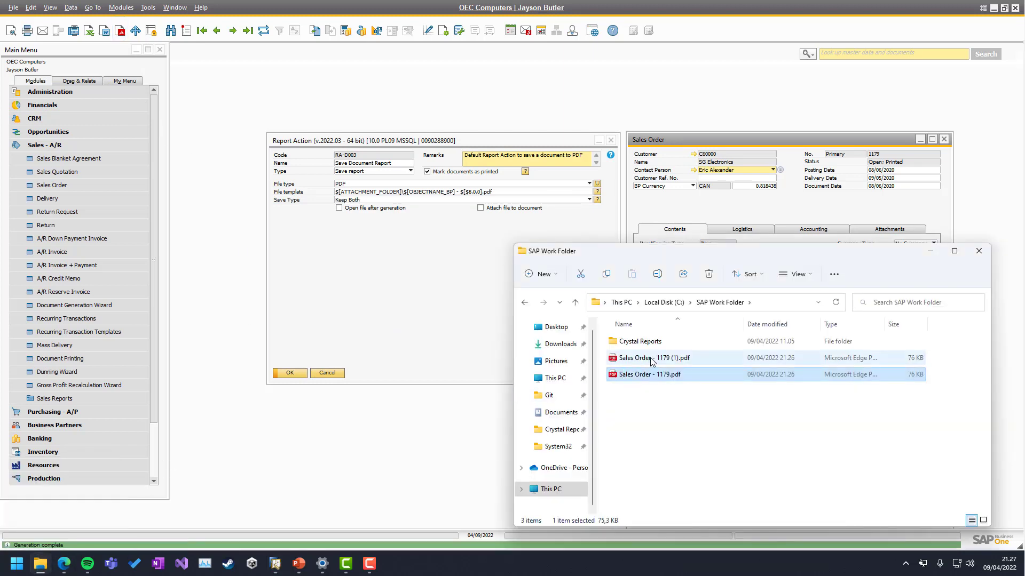
left_click(687, 221)
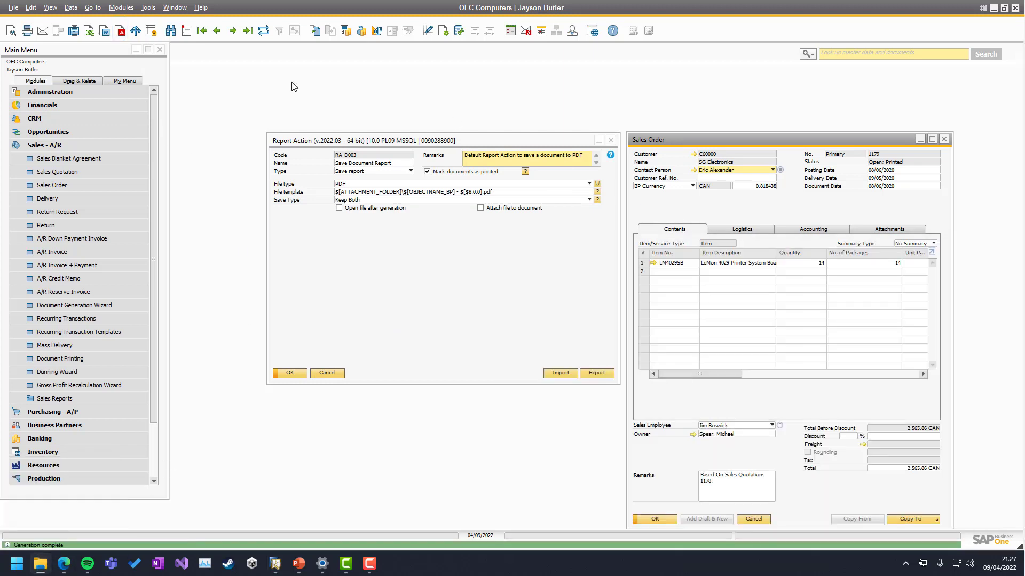
left_click(120, 32)
left_click(40, 564)
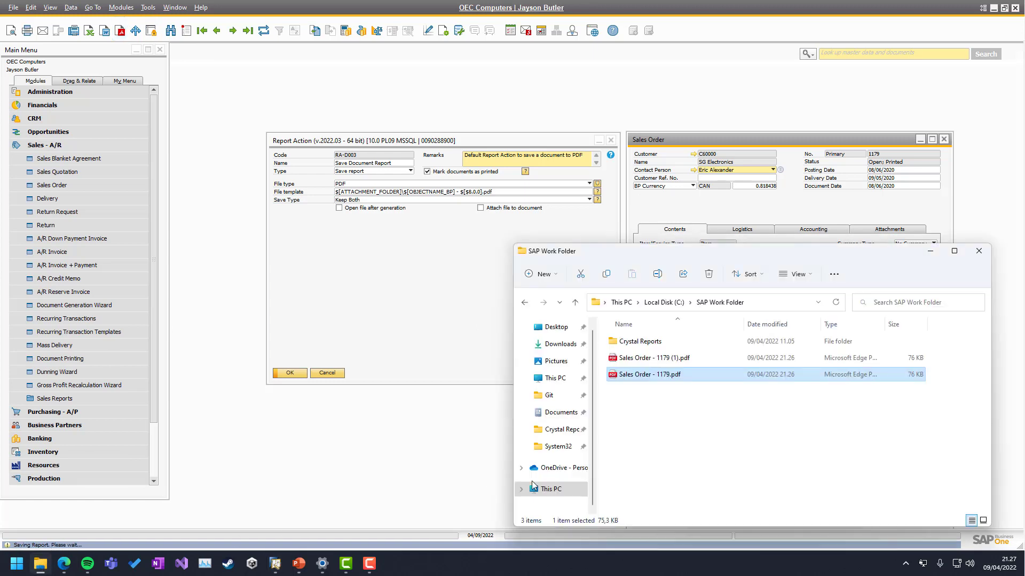
left_click(356, 233)
Set the report action's save type back to Overwrite and save it.
left_click(358, 199)
left_click(363, 215)
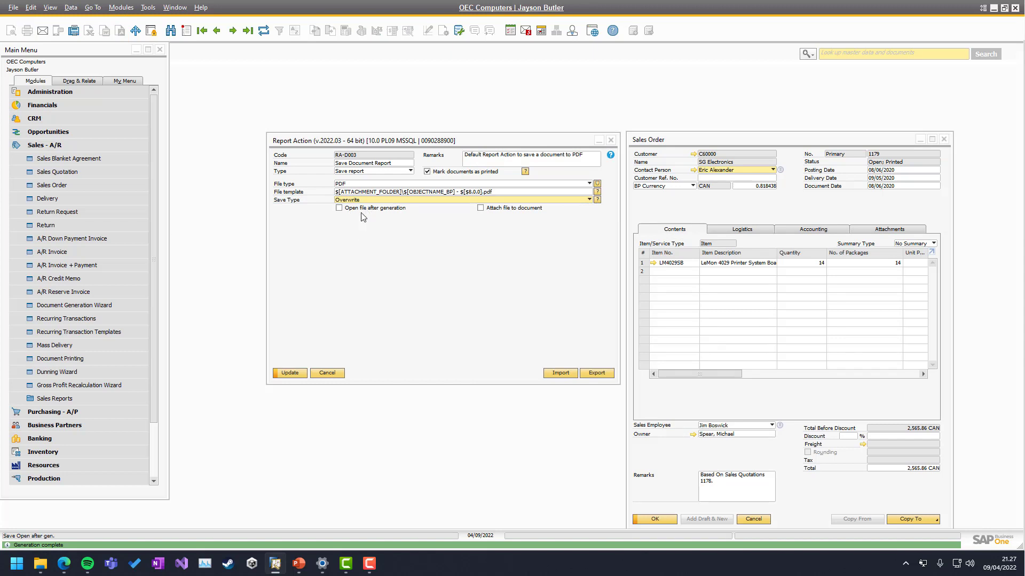
left_click(283, 374)
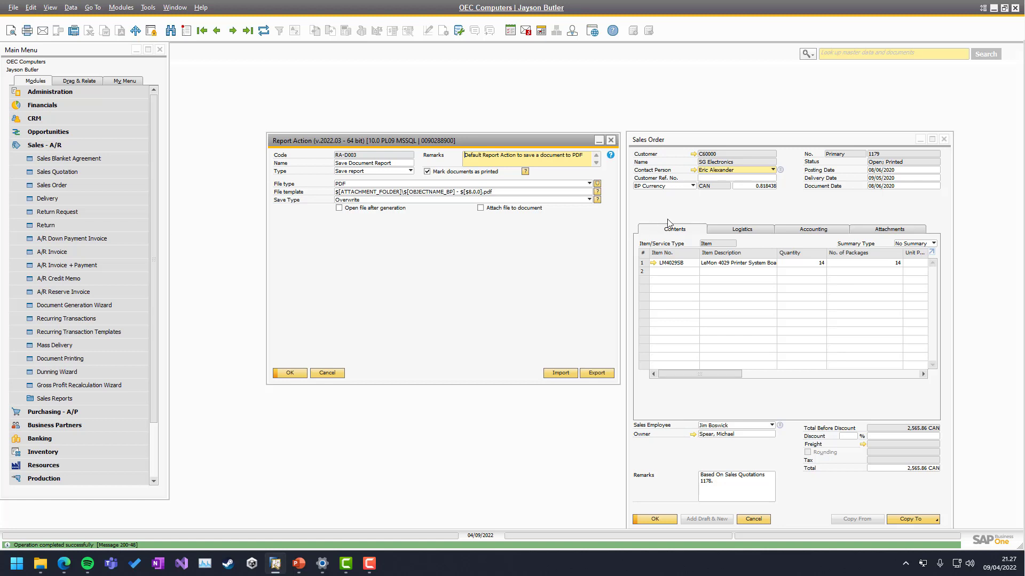
Enable 'Open file after generation', export Sales Order 1179 to PDF, and close the opened PDF.
left_click(686, 216)
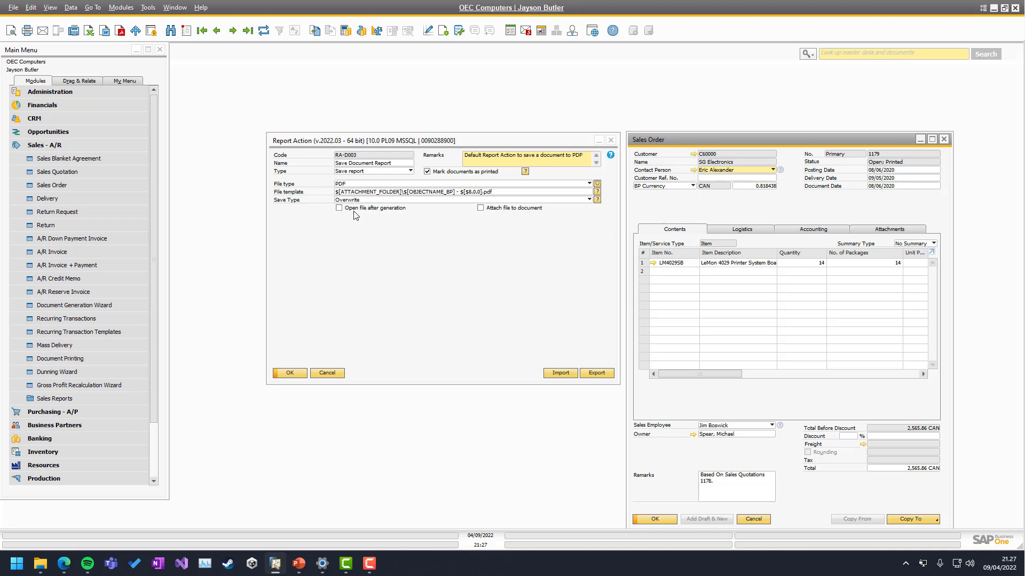
left_click(339, 208)
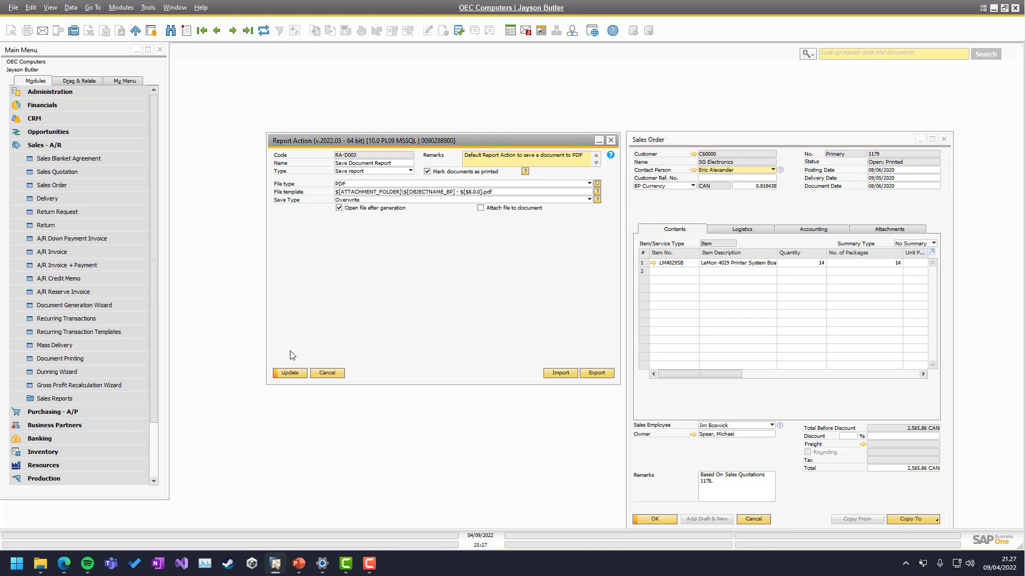
left_click(282, 373)
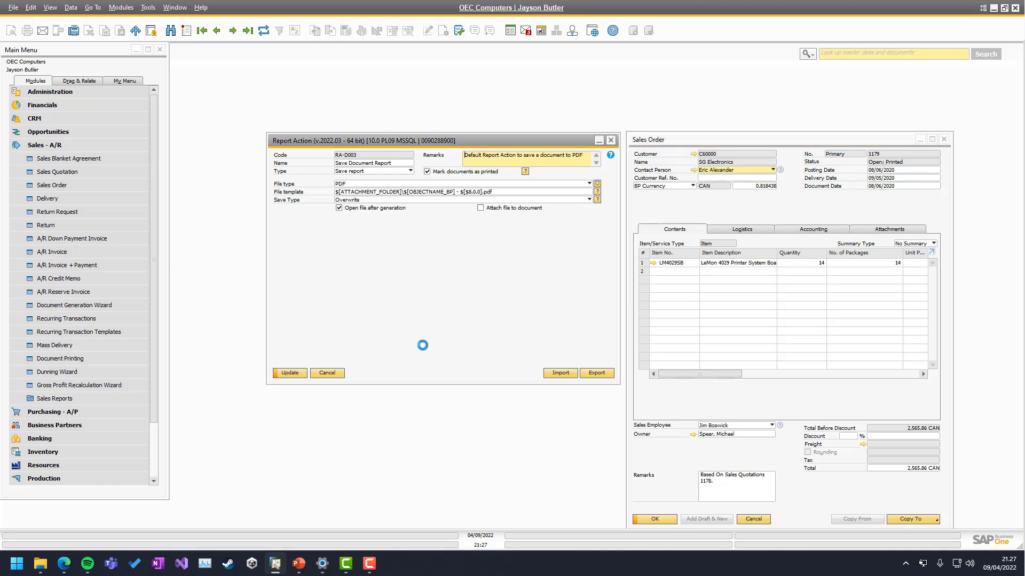
left_click(663, 215)
left_click(120, 30)
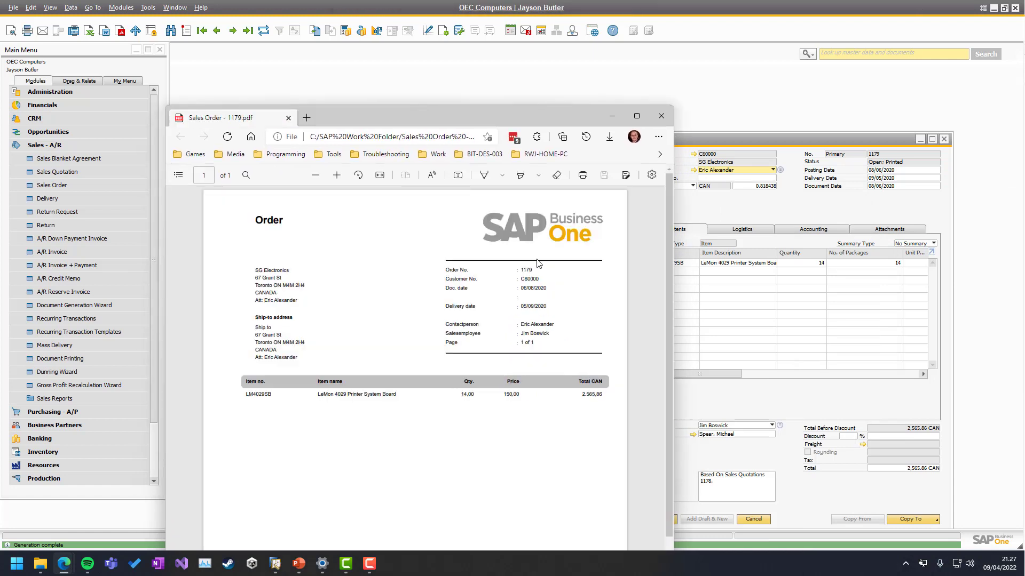
left_click(288, 118)
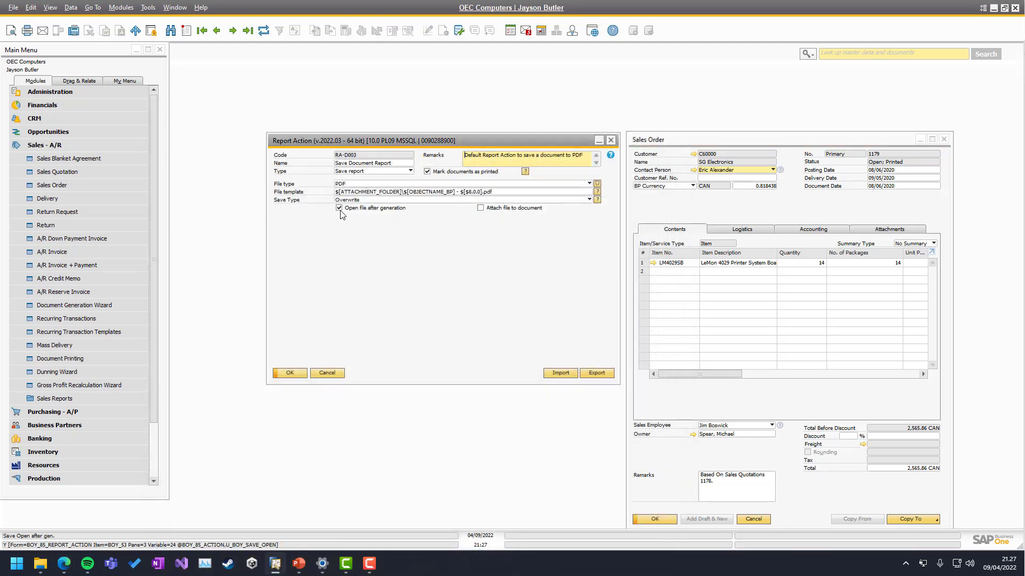
Turn off opening the file, turn on 'Attach file to document', and review the order's attachments.
left_click(289, 372)
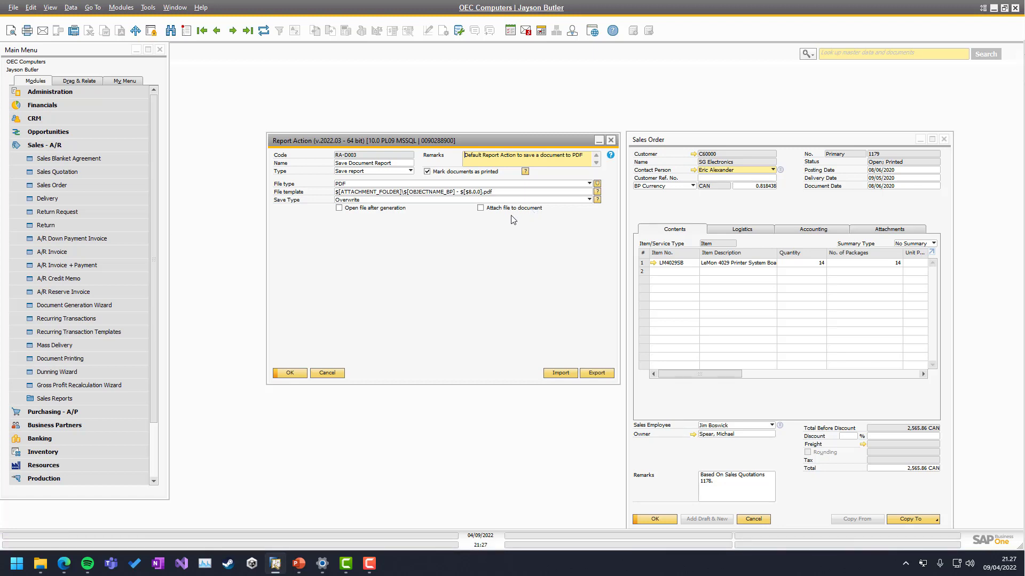
left_click(481, 208)
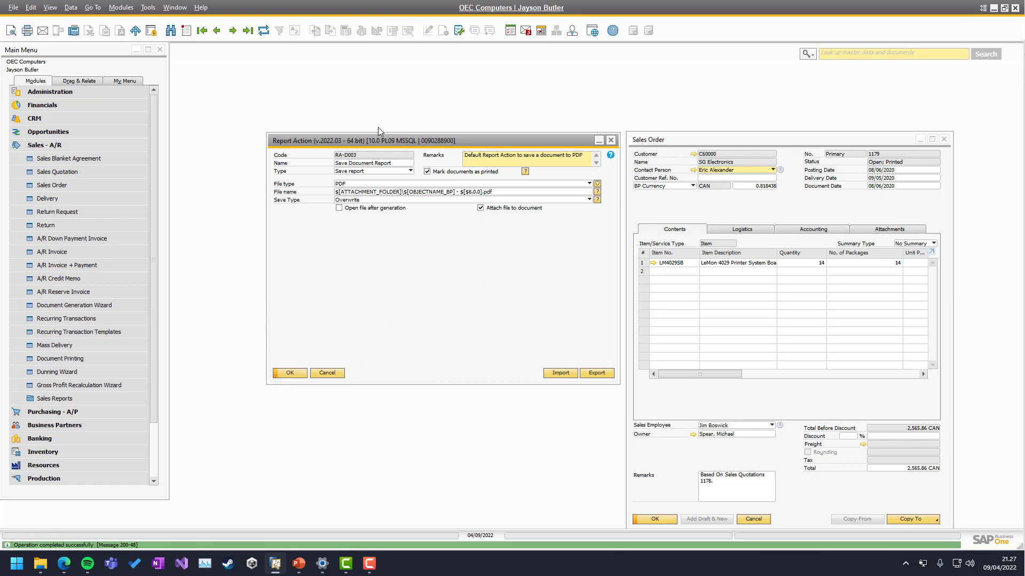
left_click(642, 213)
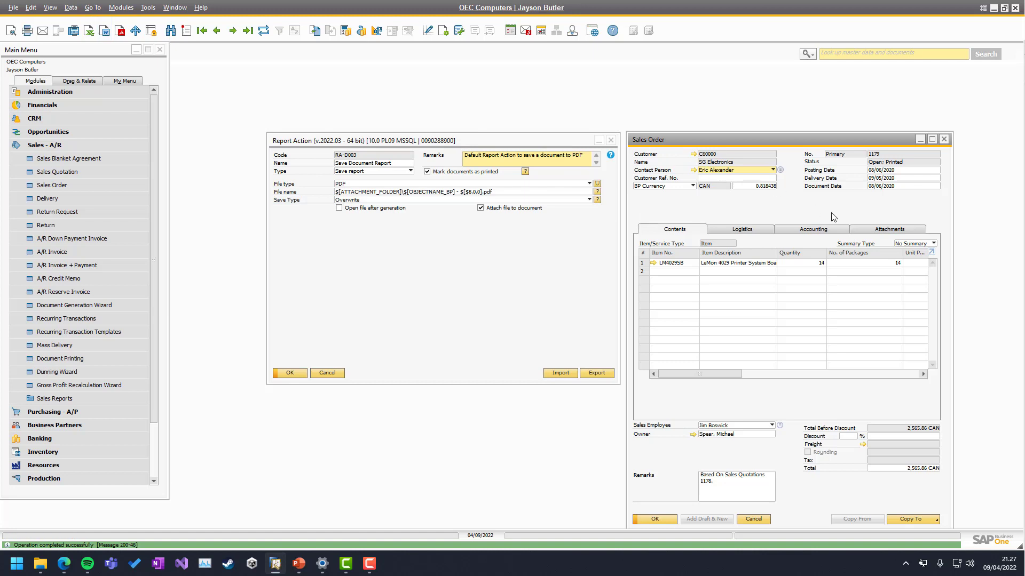
left_click(883, 230)
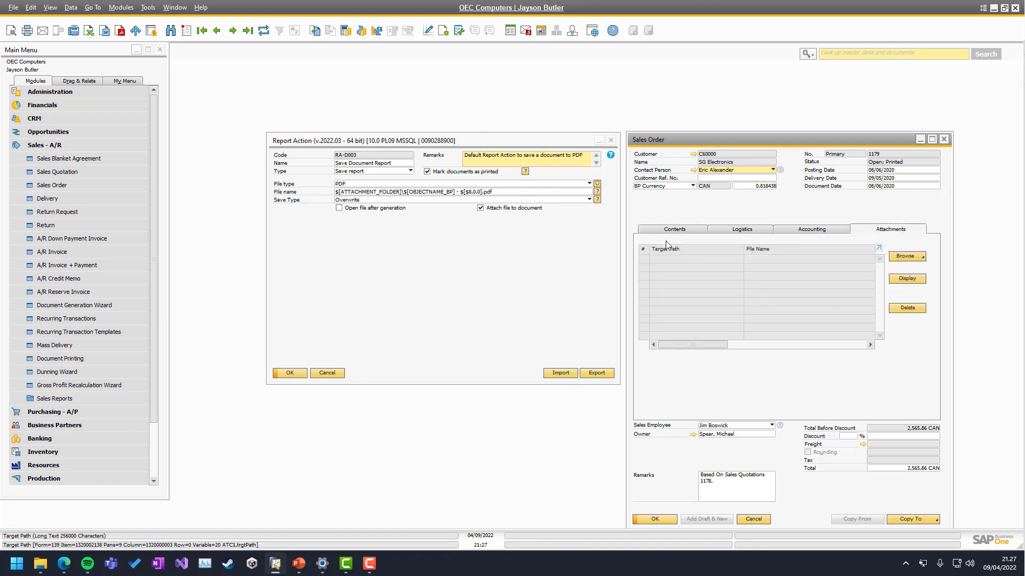
left_click(654, 230)
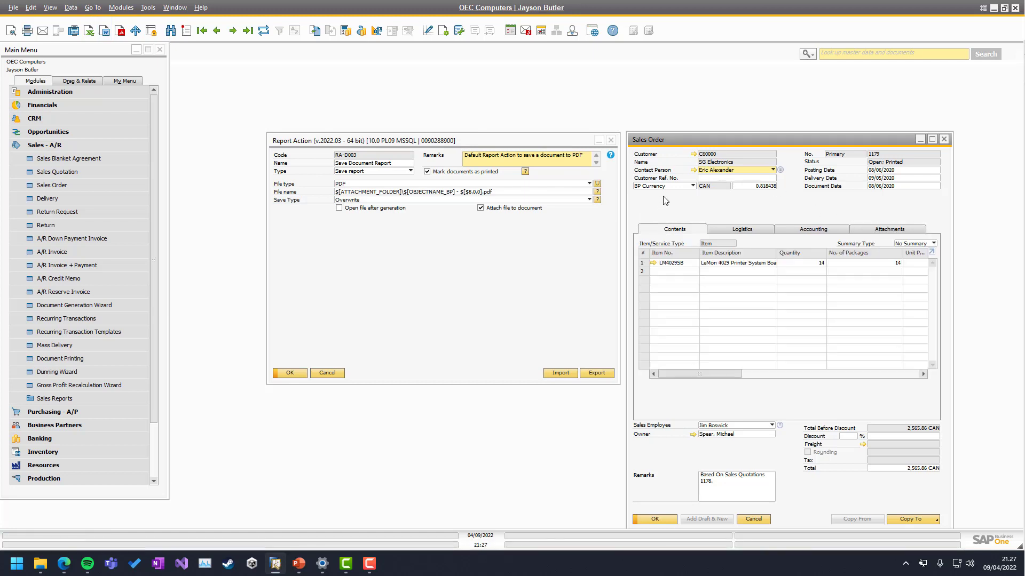
Export Sales Order 1179 to PDF and confirm Sales Order - 1179 appears under Attachments.
left_click(120, 31)
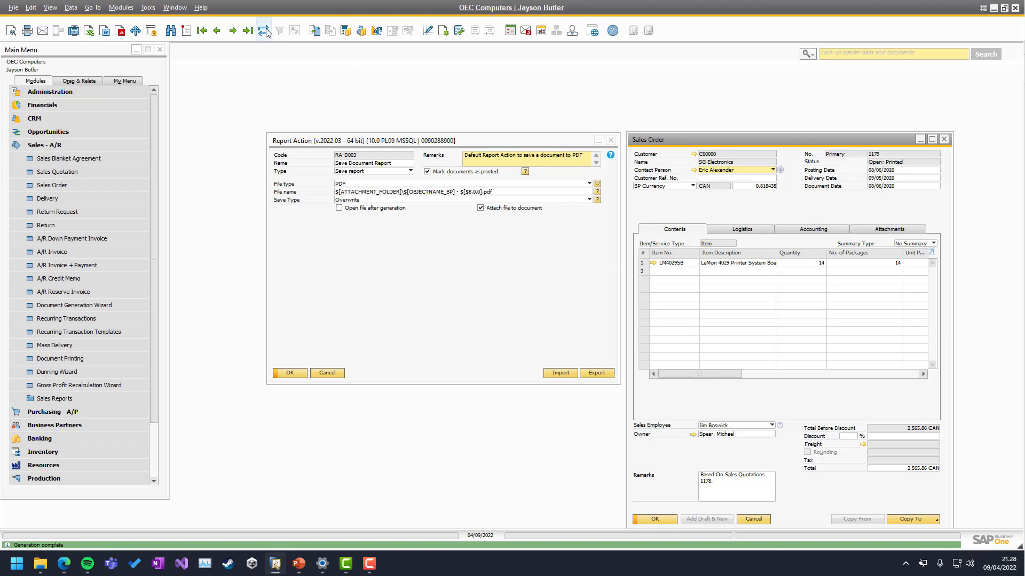
left_click(880, 232)
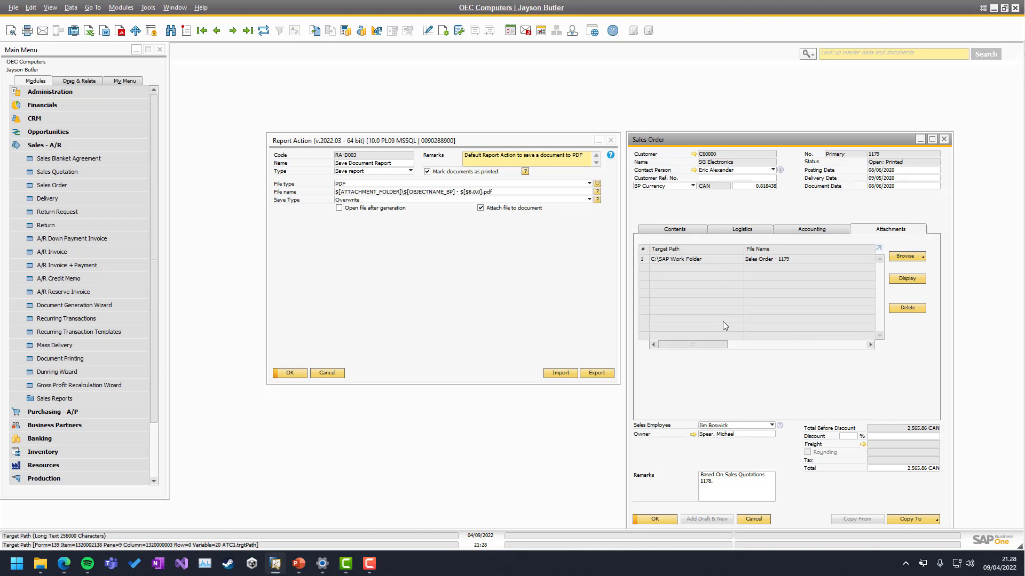
left_click(460, 263)
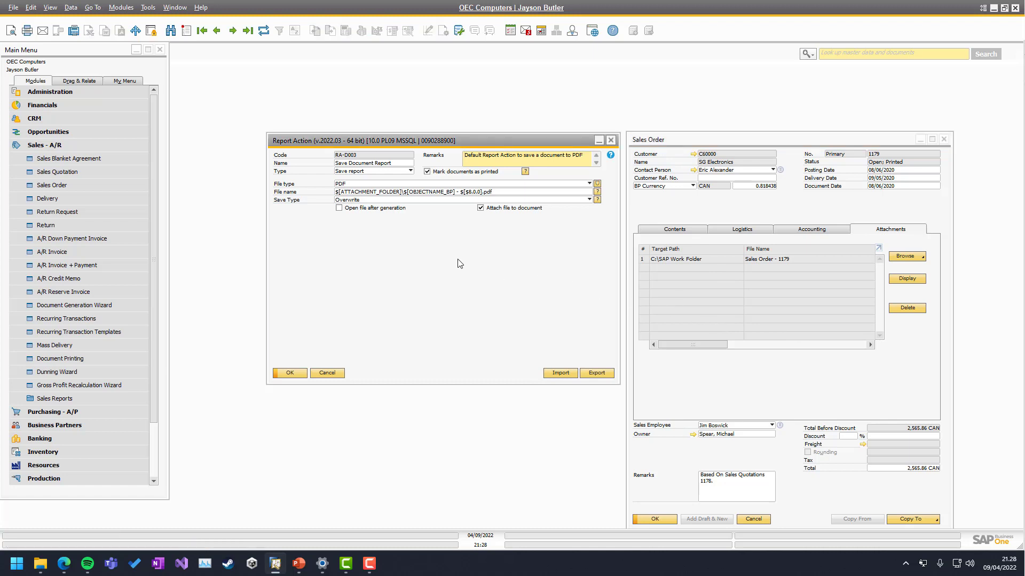